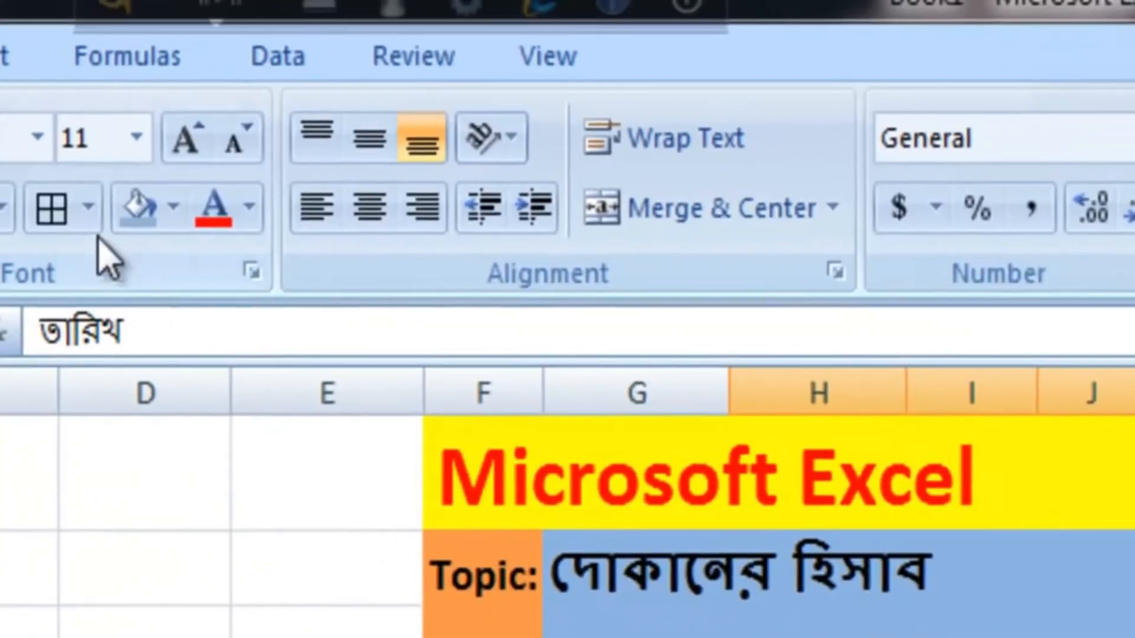
Step: Apply borders to the whole expense table and fill its header cells from তারিখ to মোট খরচ with yellow
click(52, 210)
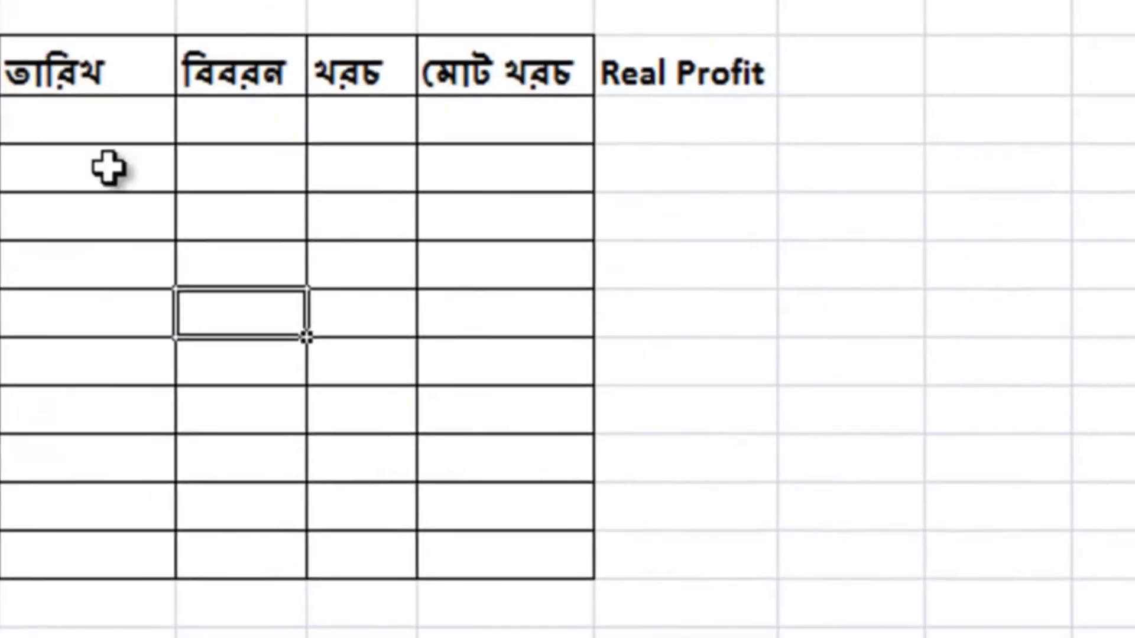
drag(12, 76, 550, 89)
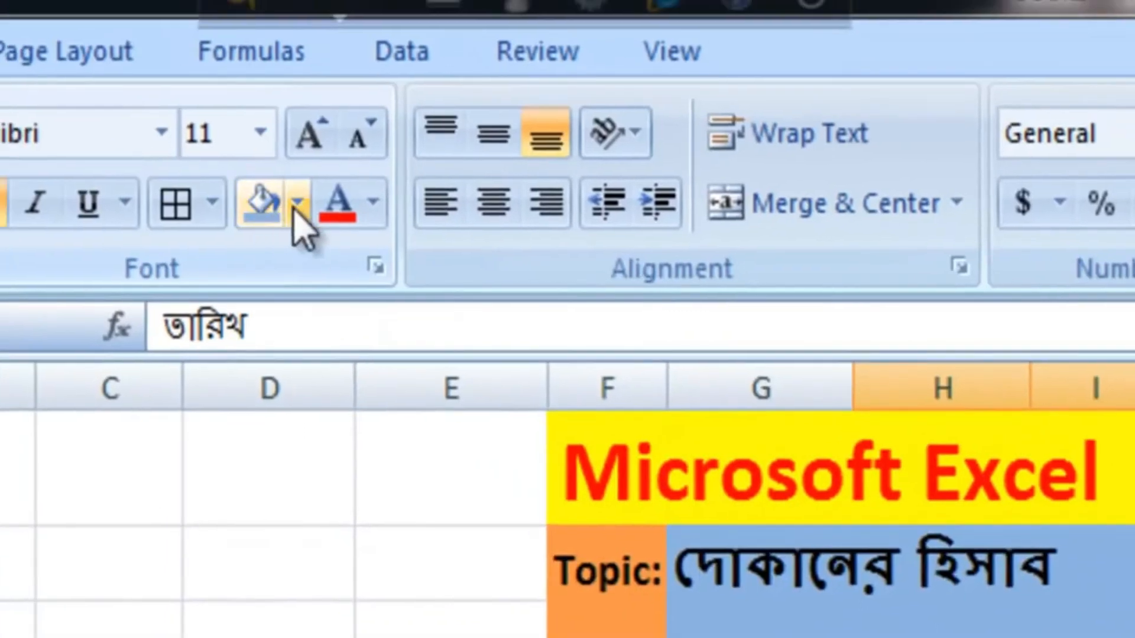
click(298, 202)
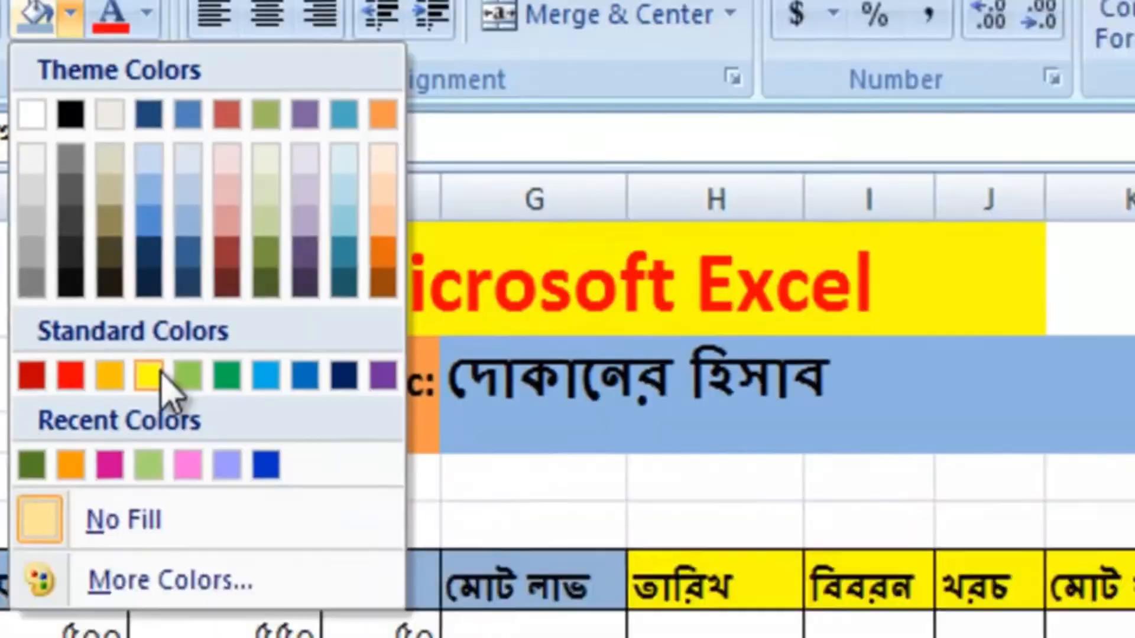
click(376, 565)
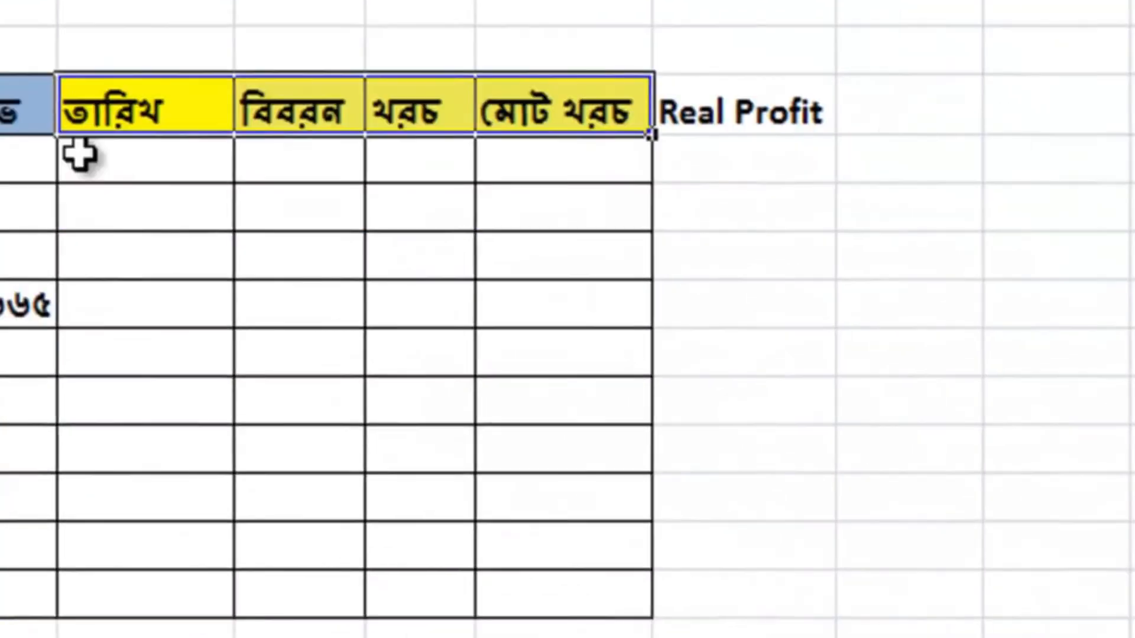
click(432, 370)
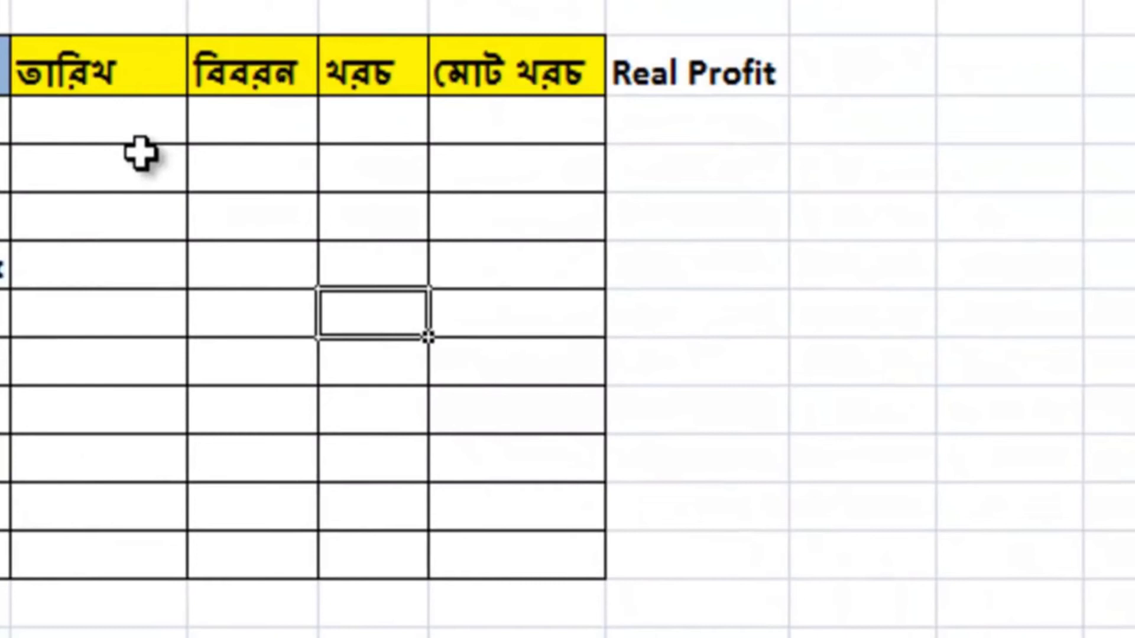
Step: Enter seven expense rows with dates from ২৫/৭/২০১৮ to ১৮/৭/২০১৮ and descriptions from বিনিয়োগ to অন্যান্য
click(112, 127)
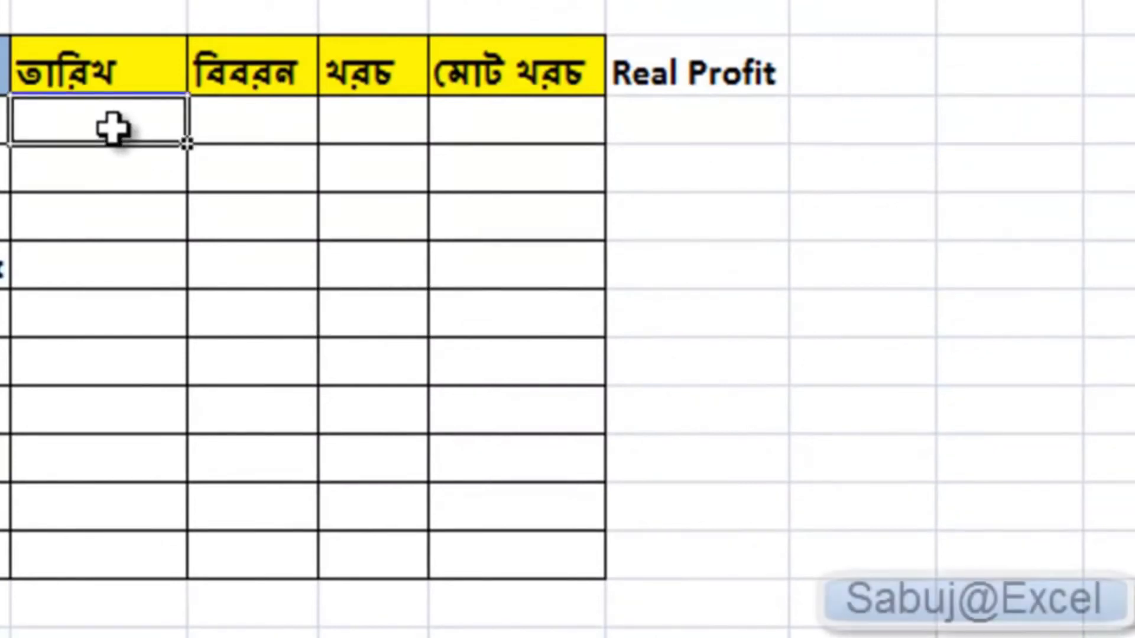
click(264, 126)
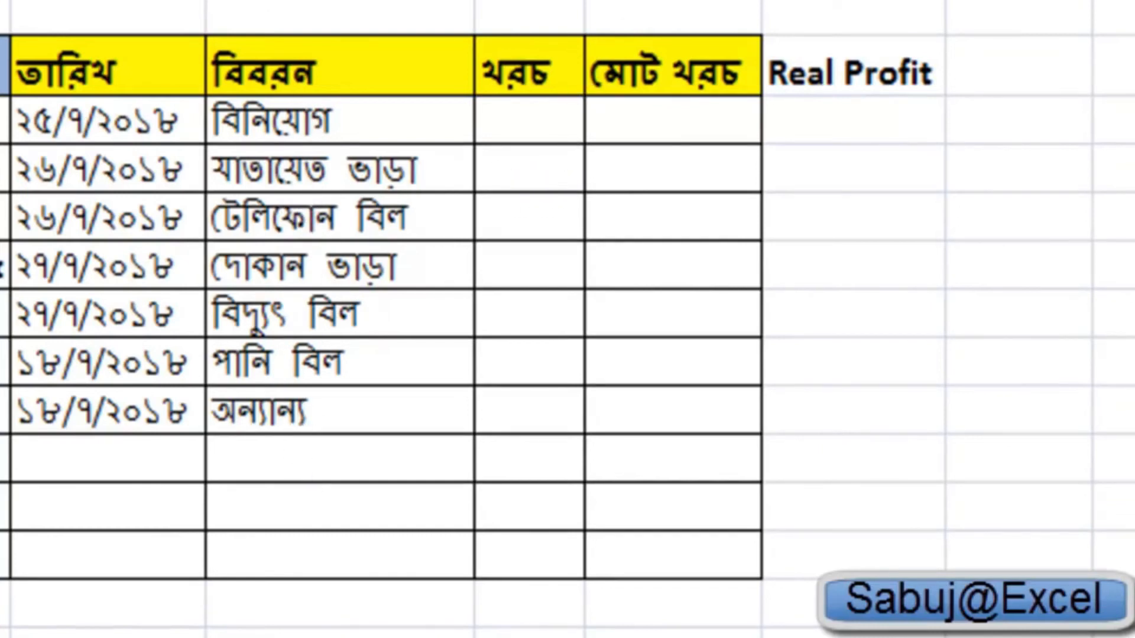
click(529, 410)
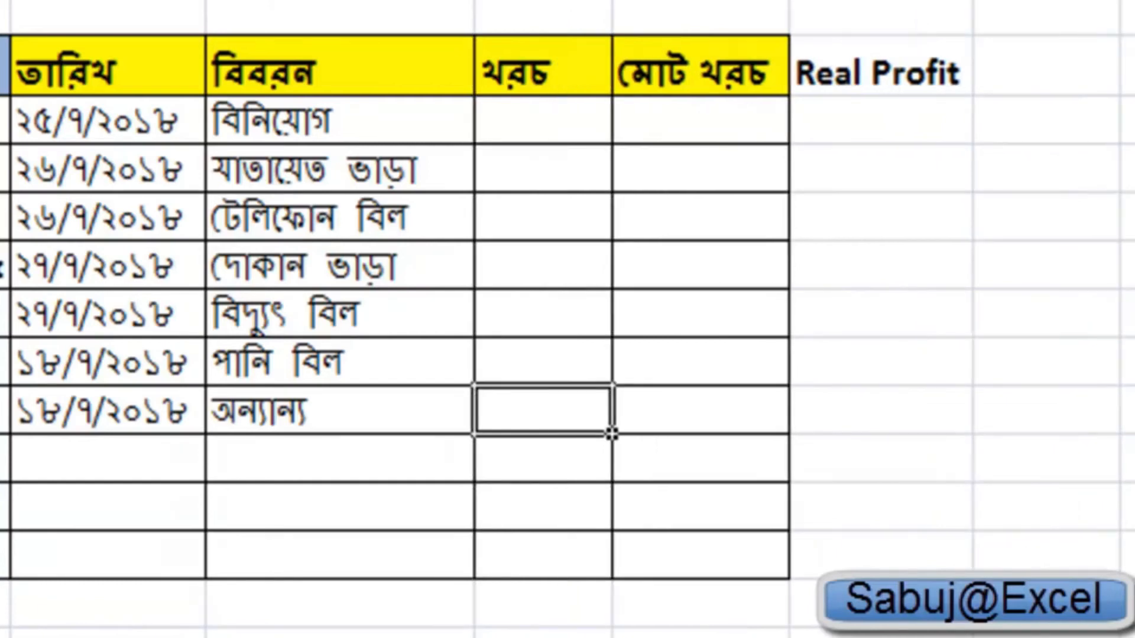
Step: Enter the খরচ amounts ৫০০০০ for বিনিয়োগ and ২০০০ for যাতায়েত ভাড়া
click(534, 124)
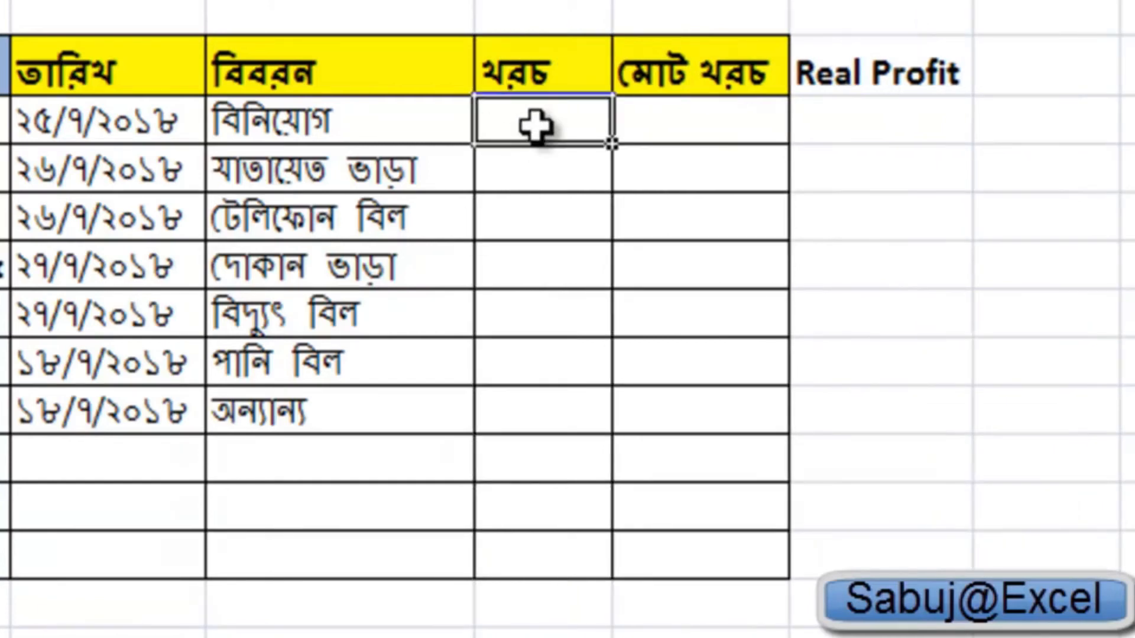
text(৫০০০০)
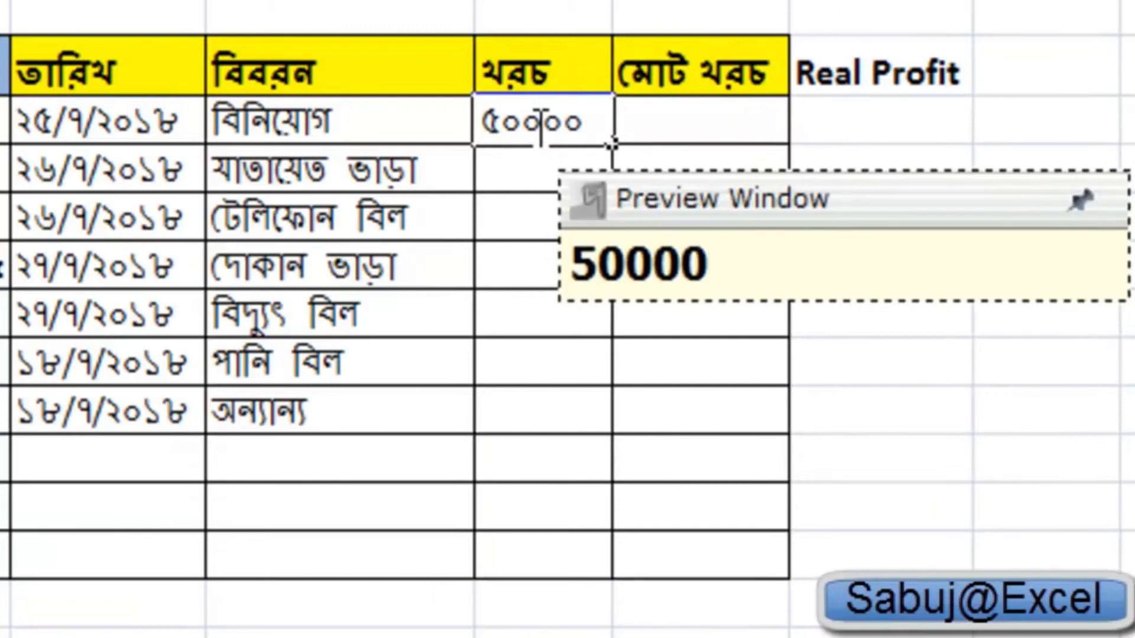
click(525, 217)
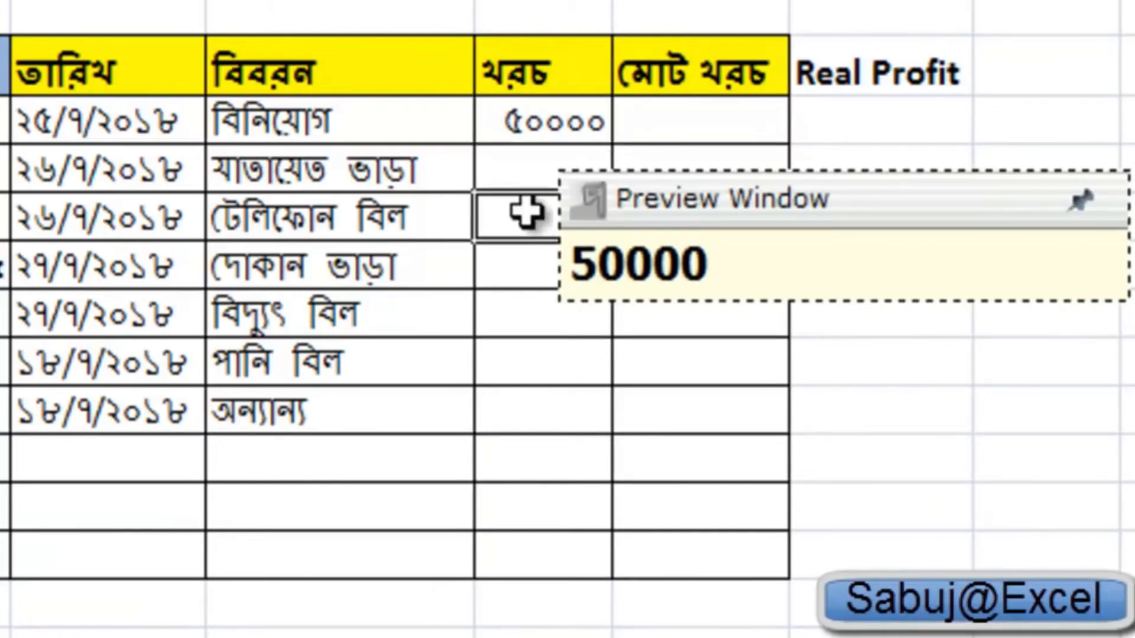
click(535, 171)
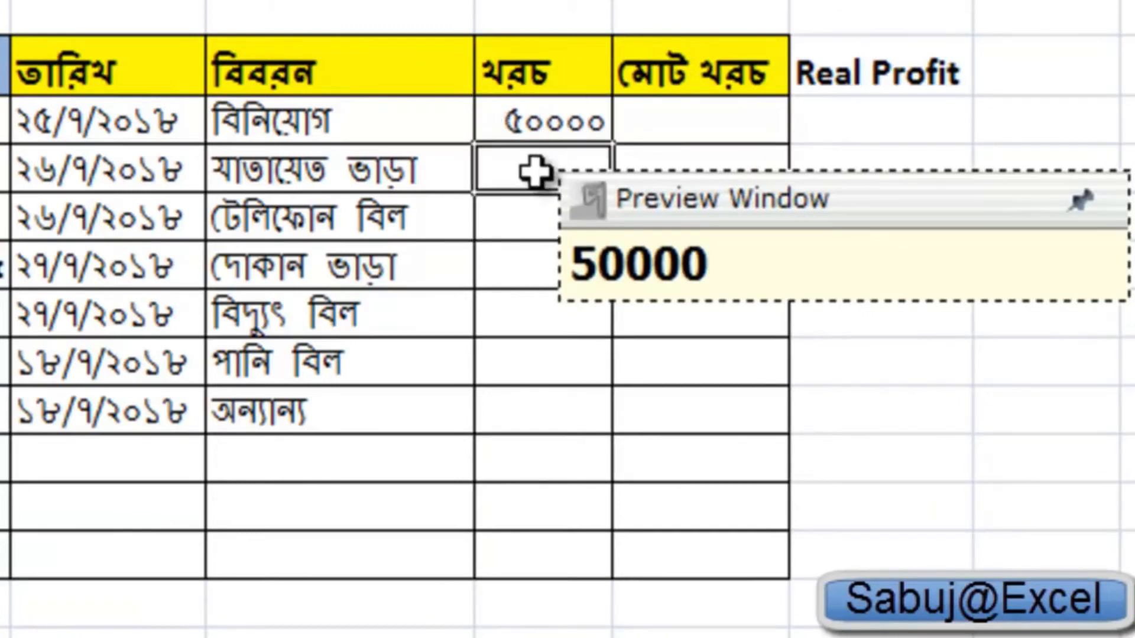
click(531, 220)
click(533, 171)
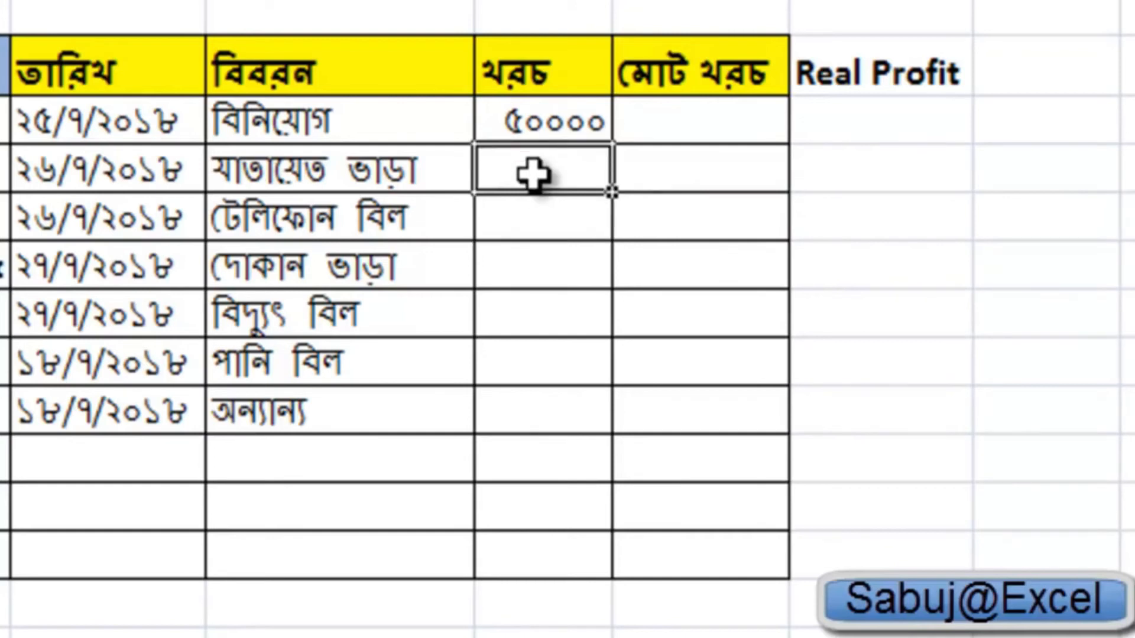
text(2000)
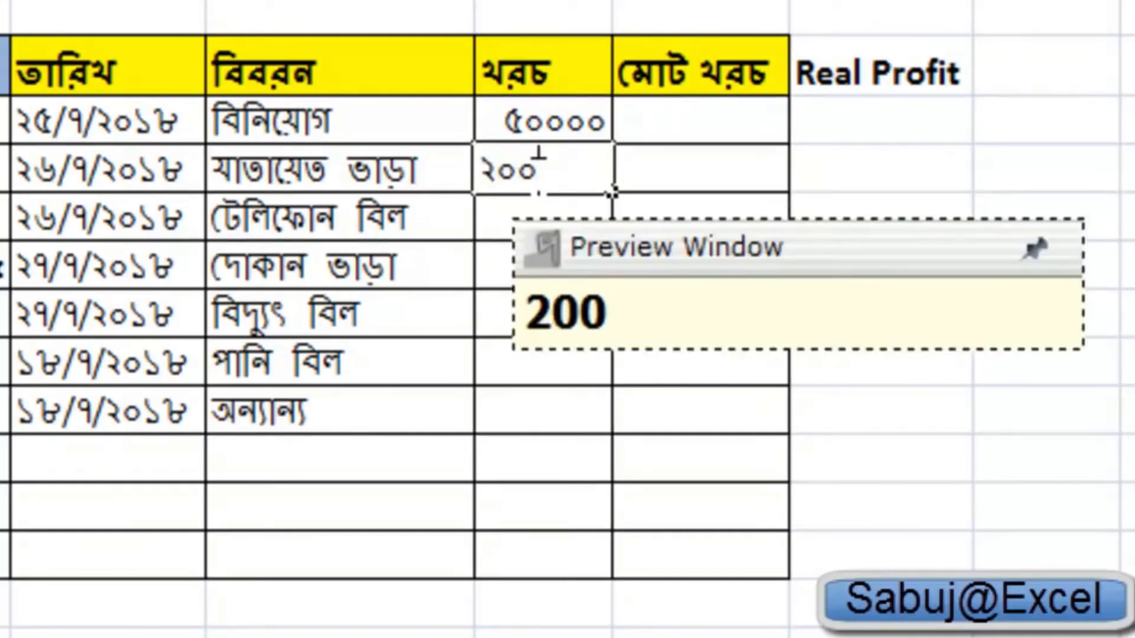
click(521, 244)
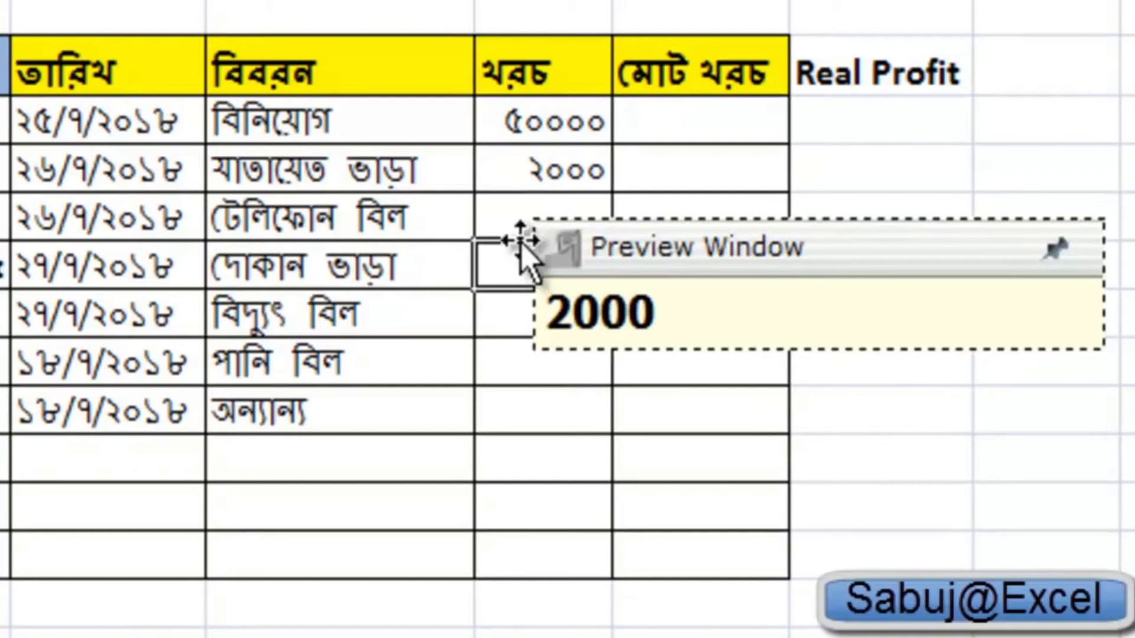
Step: Enter the খরচ amounts ৫০০ for টেলিফোন বিল and ৫০০০ for দোকান ভাড়া
click(521, 223)
click(528, 264)
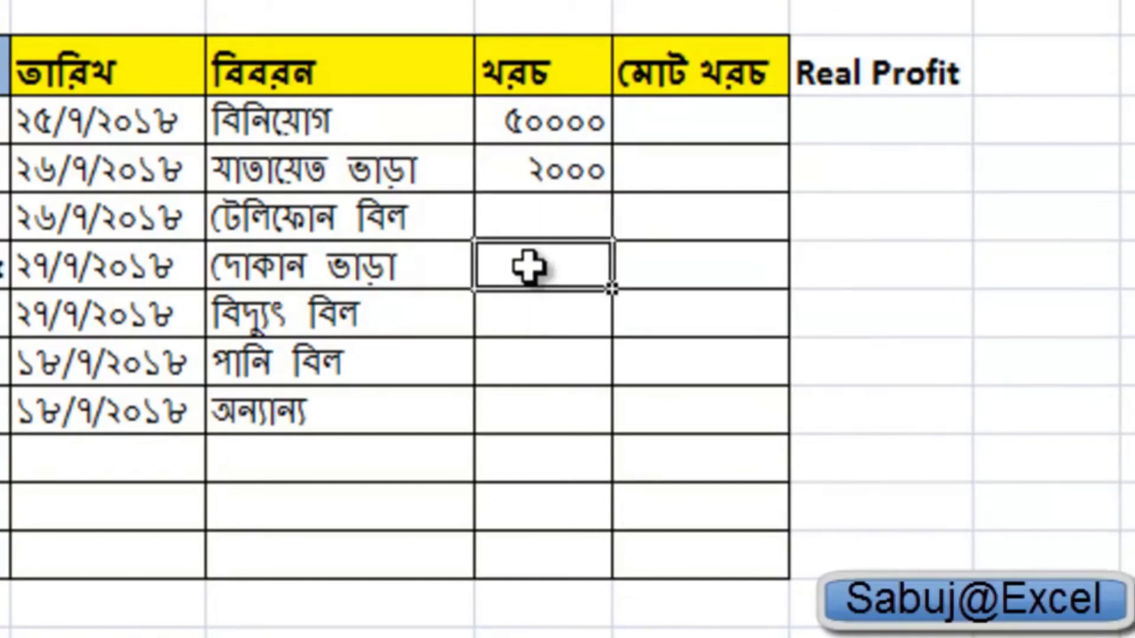
click(540, 217)
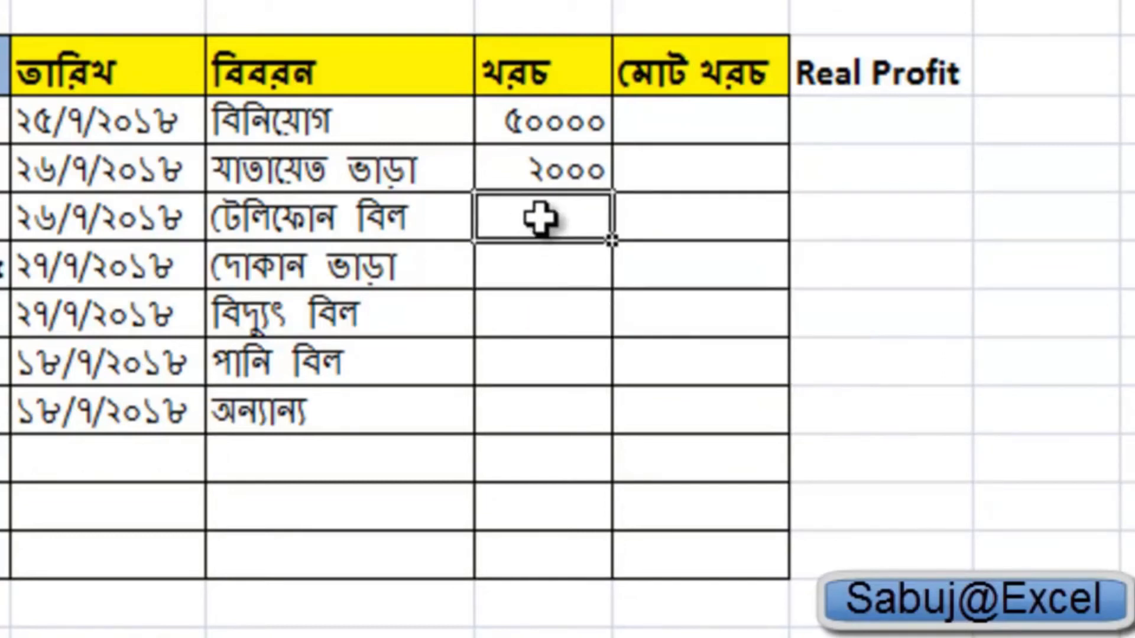
text(500)
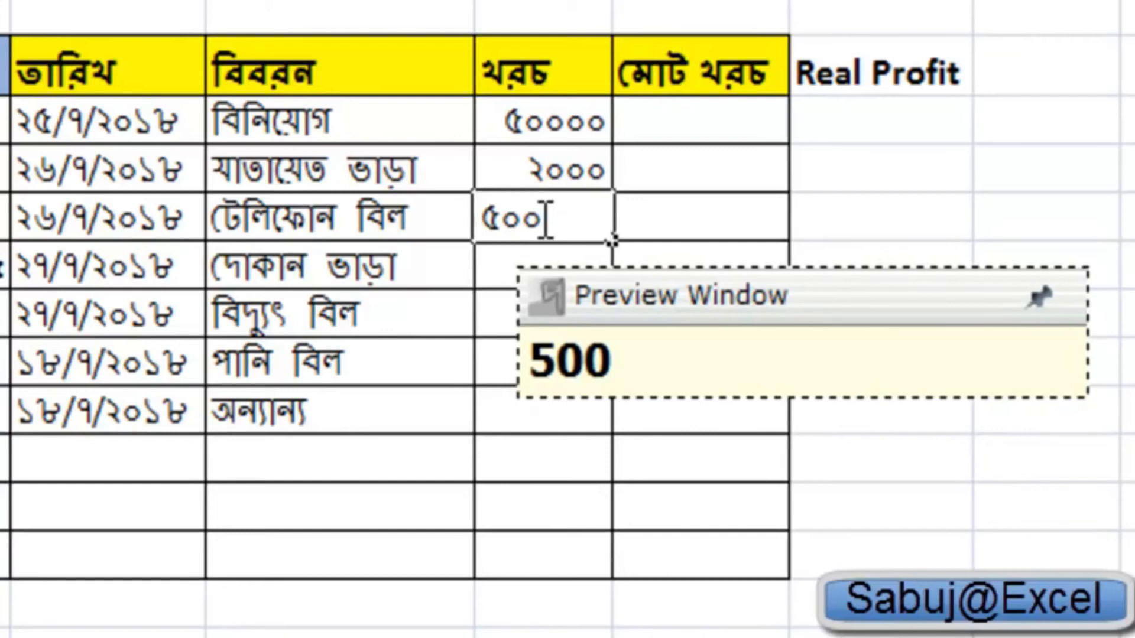
click(504, 282)
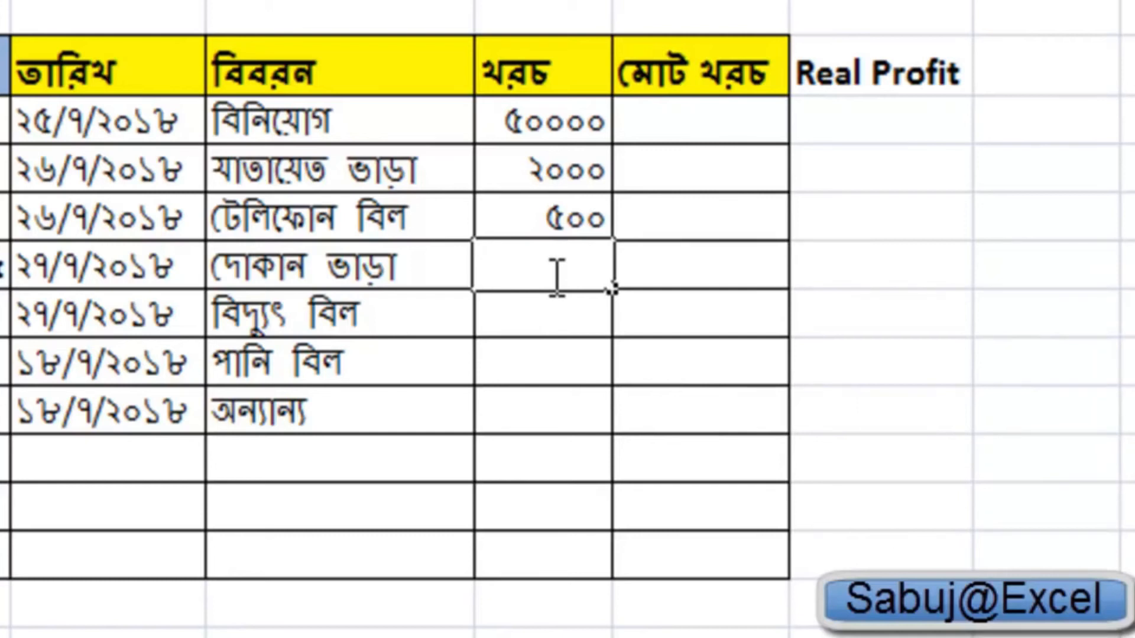
text(5000)
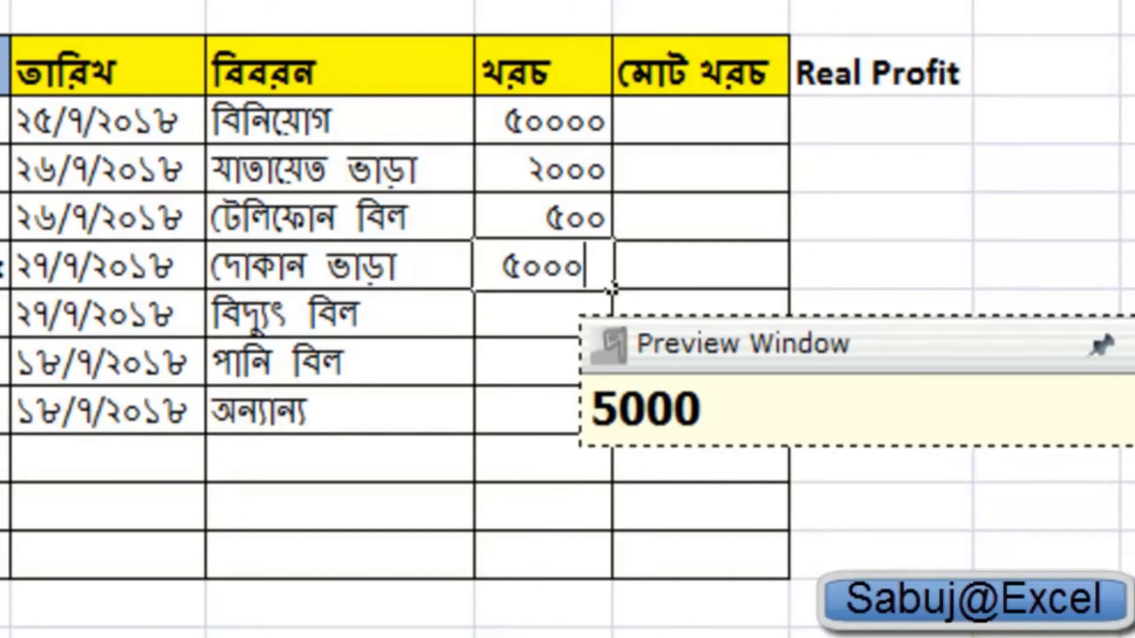
click(514, 372)
Step: Enter the খরচ amounts ৩০০ for বিদ্যুৎ বিল, ২০০ for পানি বিল and ৫০০ for অন্যান্য
click(519, 318)
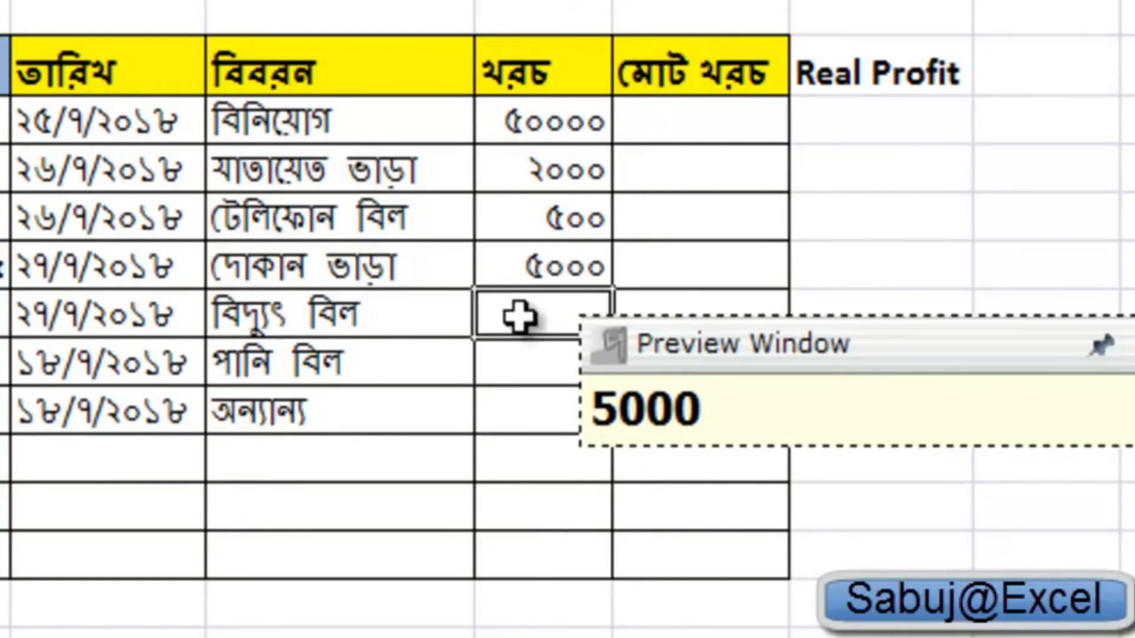
text(3000)
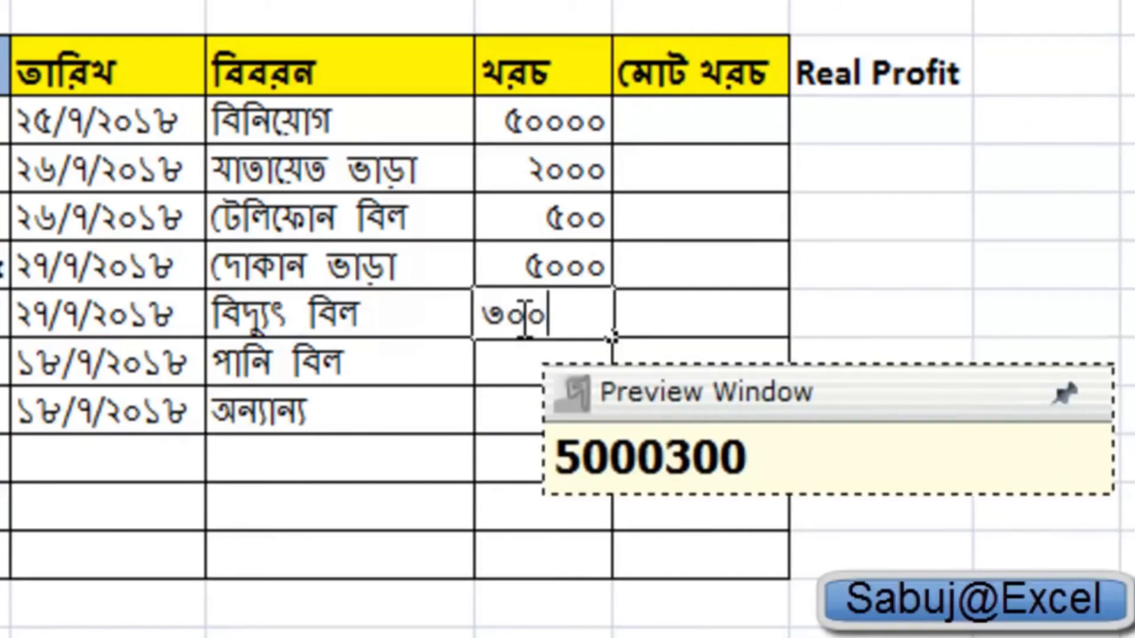
key(BackSpace)
key(Return)
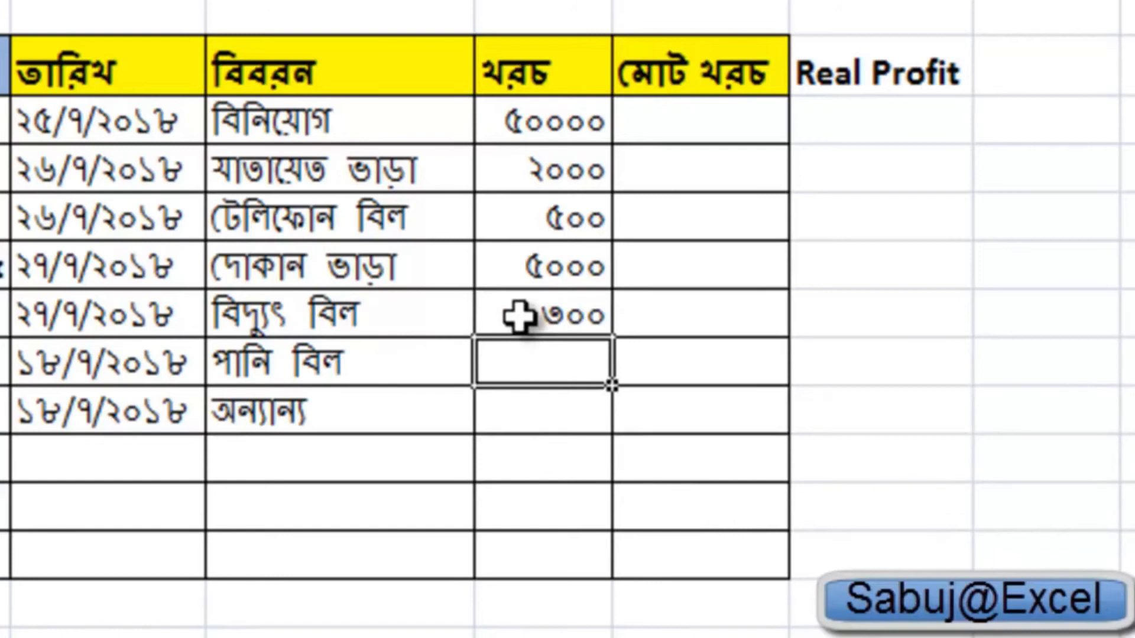
text(200)
key(Return)
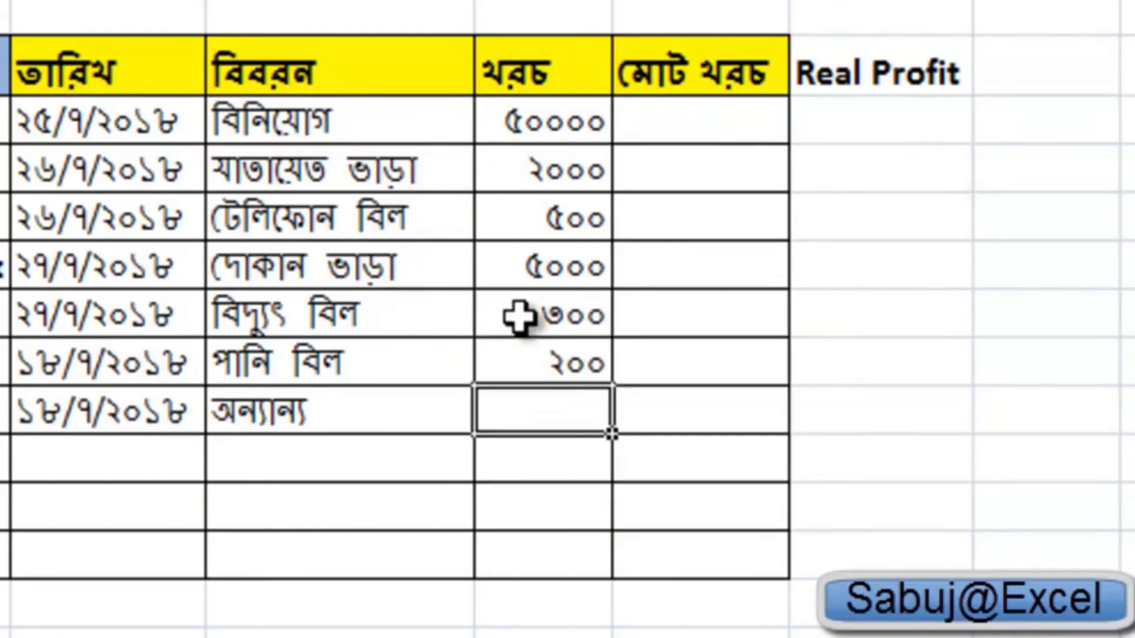
text(500)
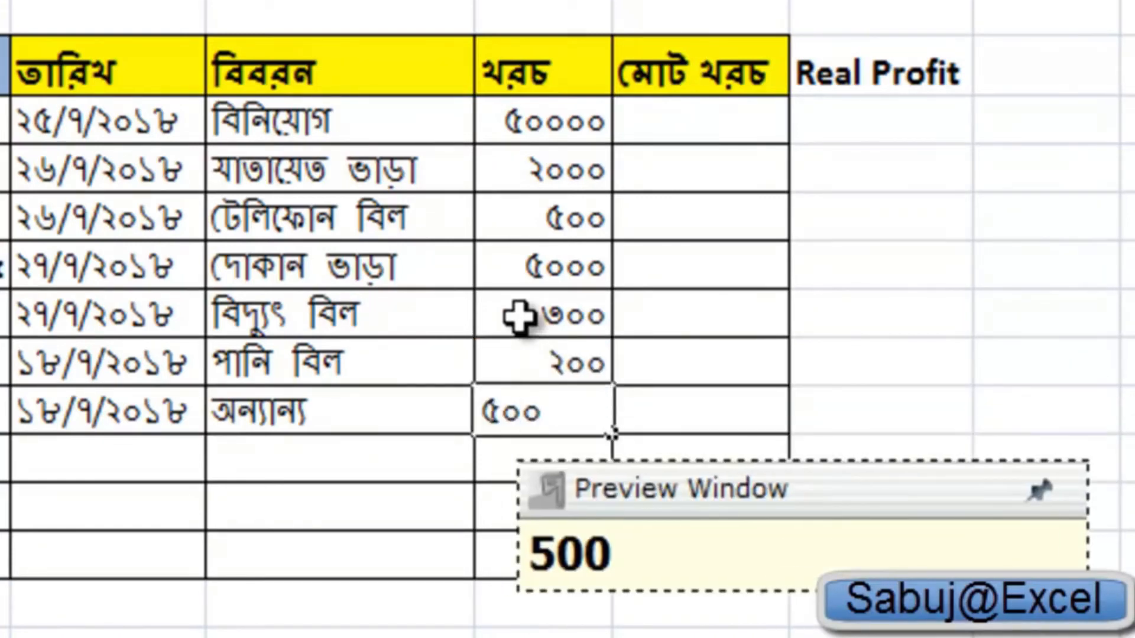
key(Return)
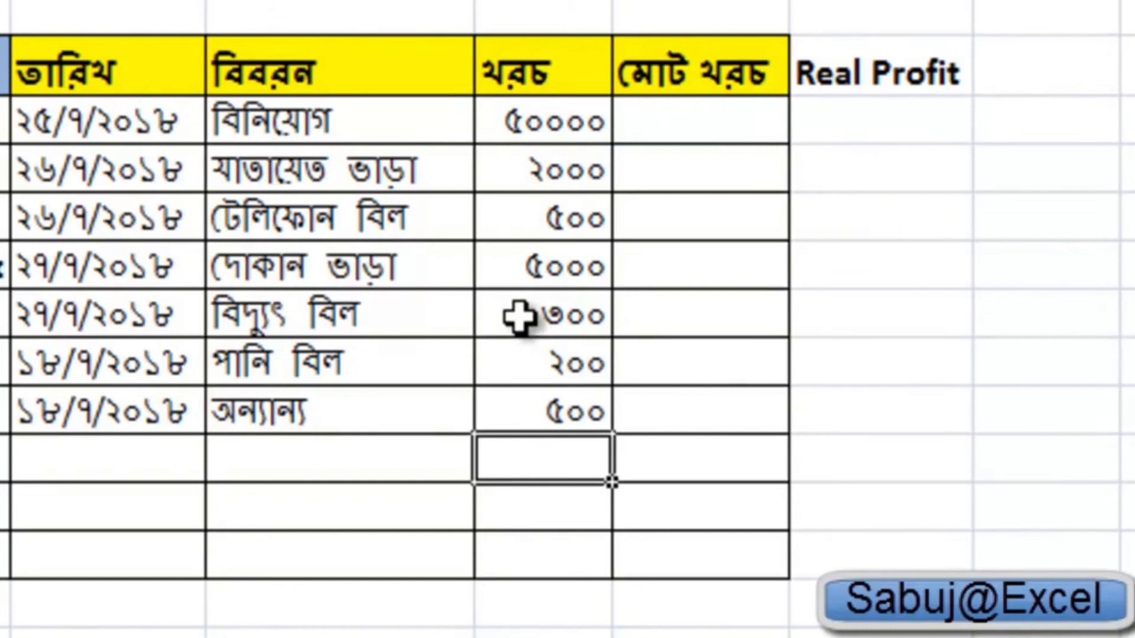
Step: Total the expenses in cell K10 of the মোট খরচ column with the formula =sum(J7:J13)
double_click(710, 264)
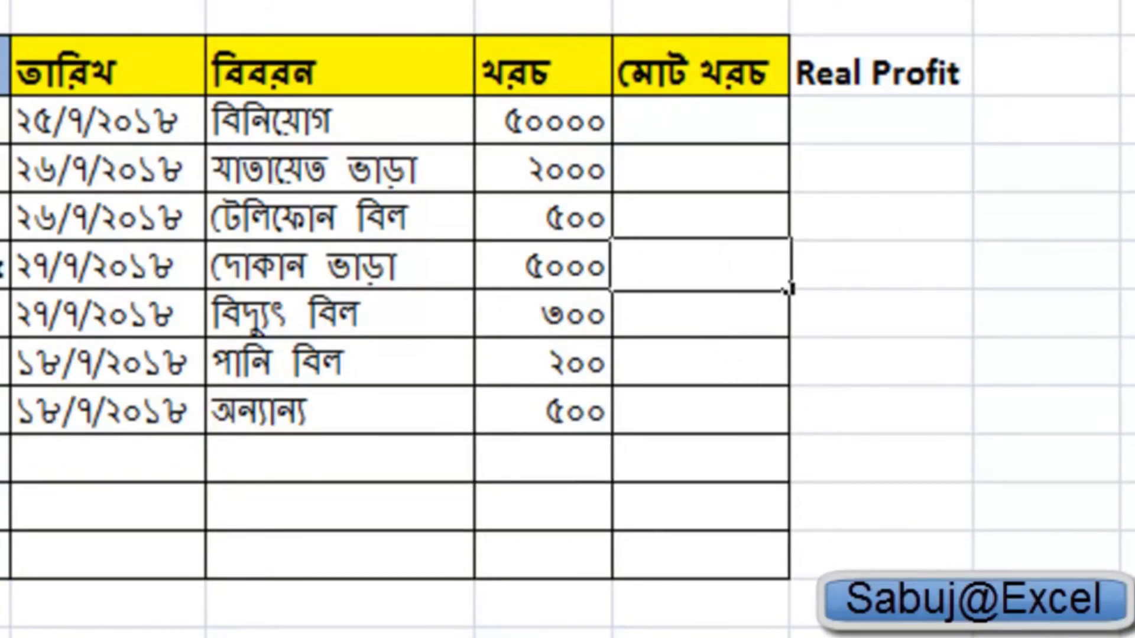
click(266, 2)
double_click(658, 257)
text(=sum)
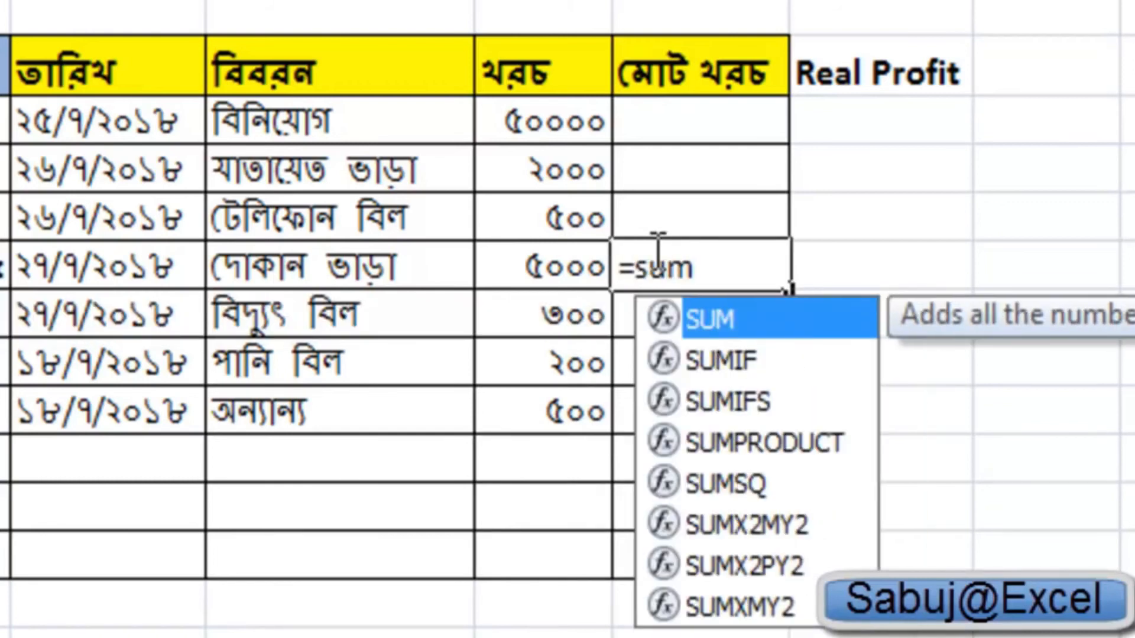
text(()
click(544, 127)
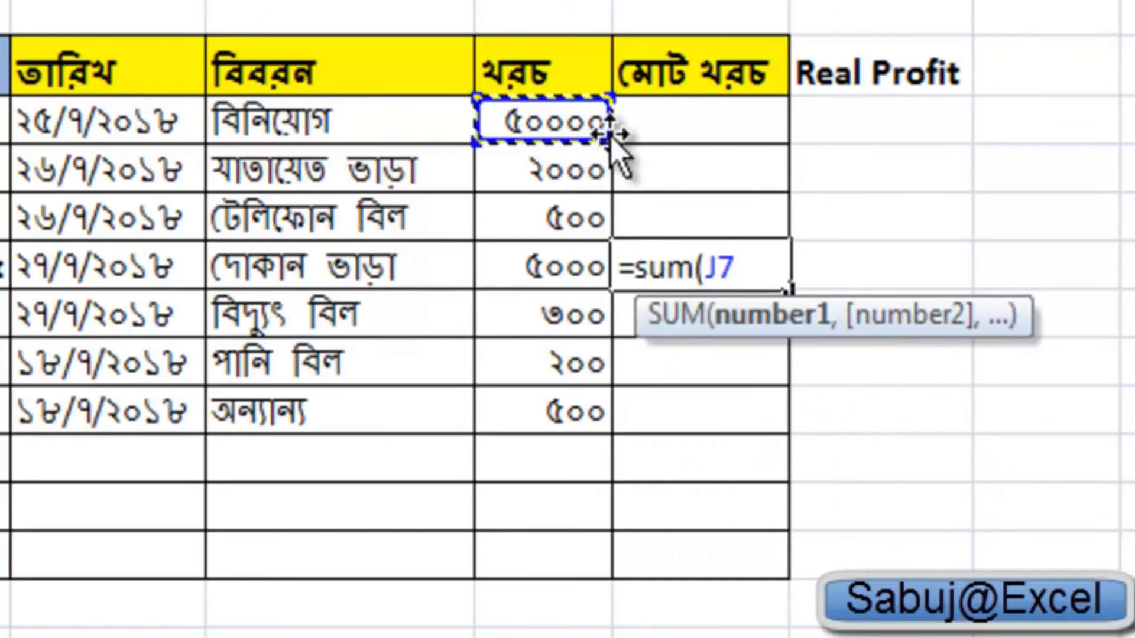
drag(608, 142, 563, 439)
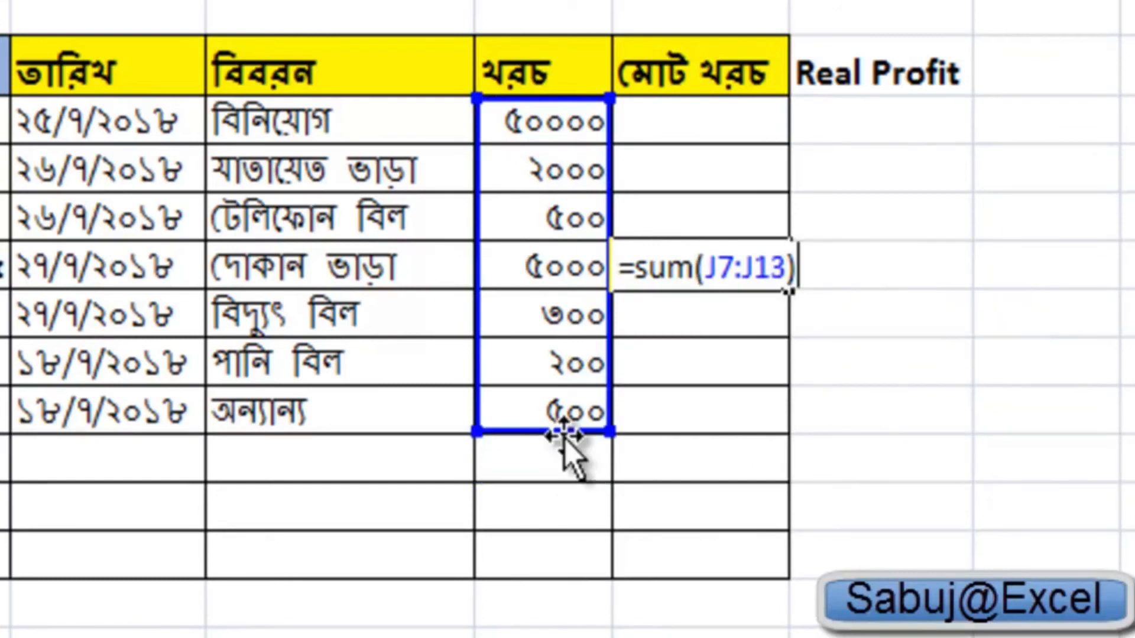
key(Return)
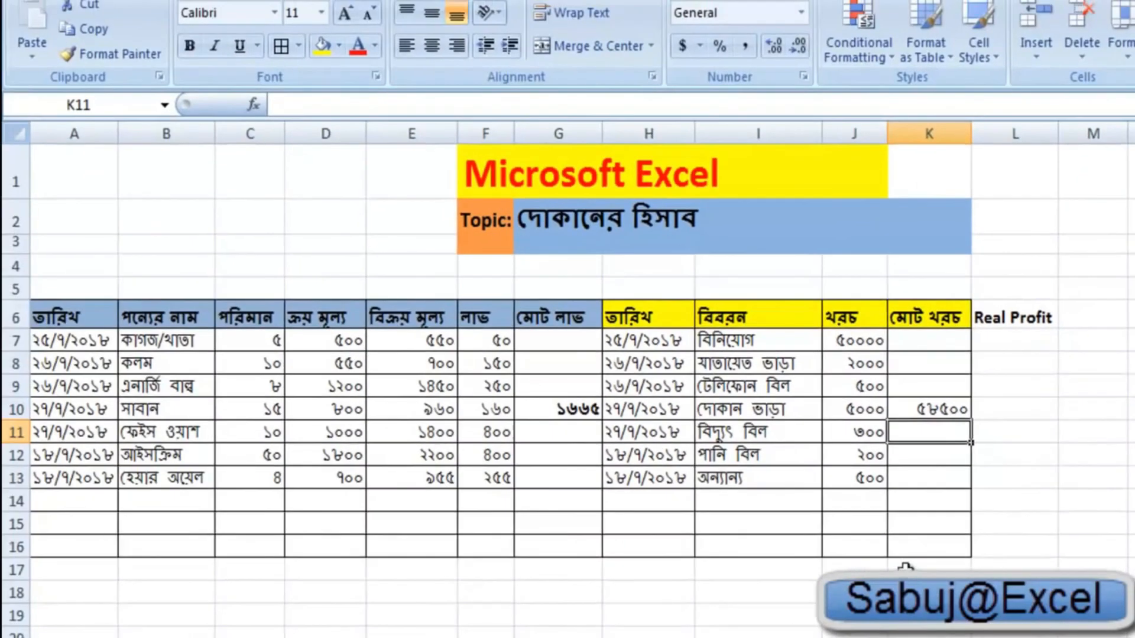
Step: Apply Outside Borders to the Real Profit column from L6 to L16
drag(994, 313, 1011, 544)
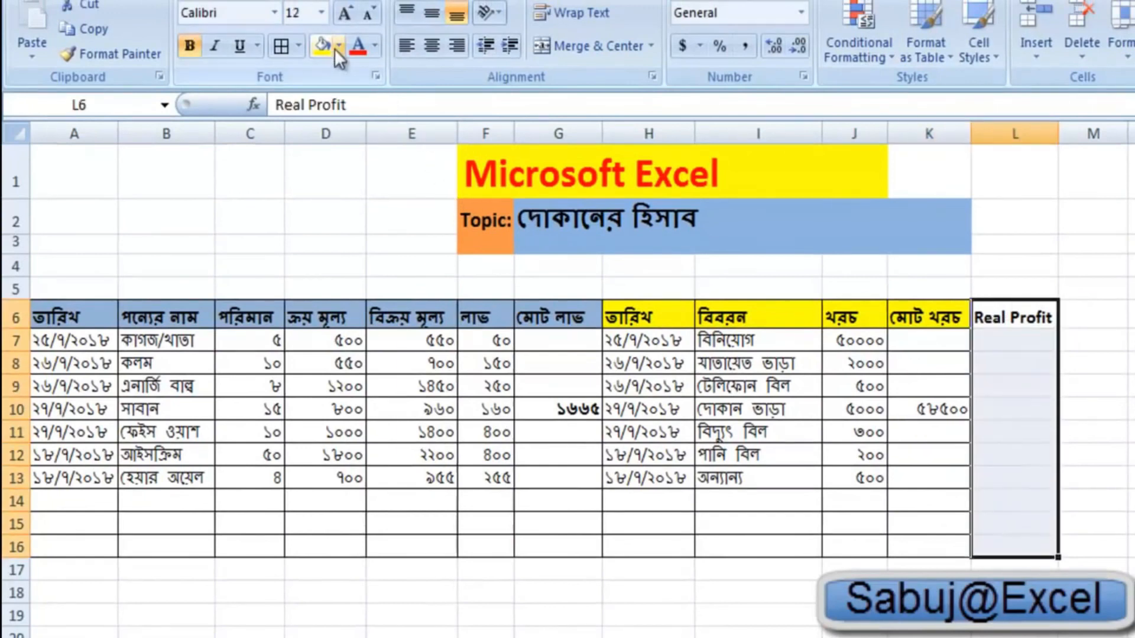
click(298, 46)
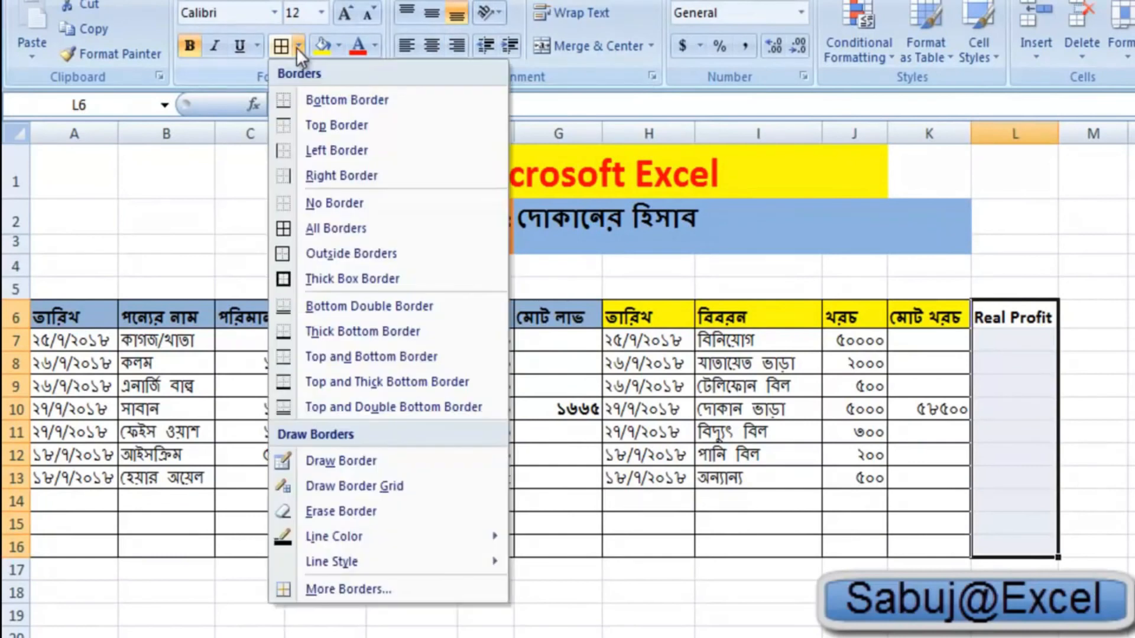
click(300, 252)
click(1003, 476)
click(1011, 412)
double_click(1012, 412)
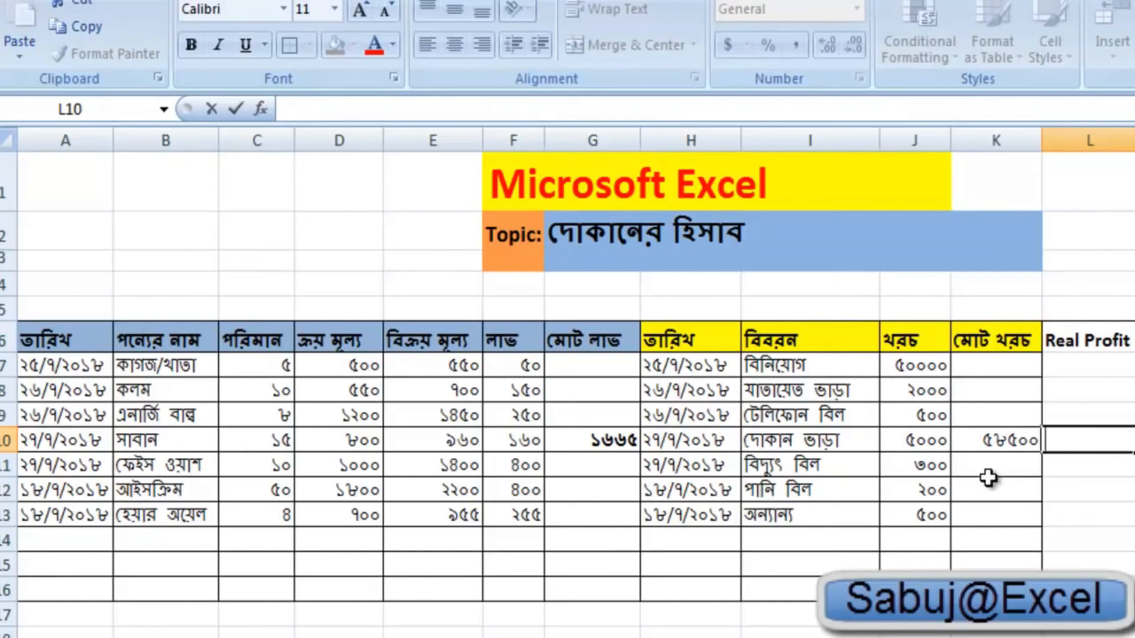
click(1011, 468)
click(1066, 443)
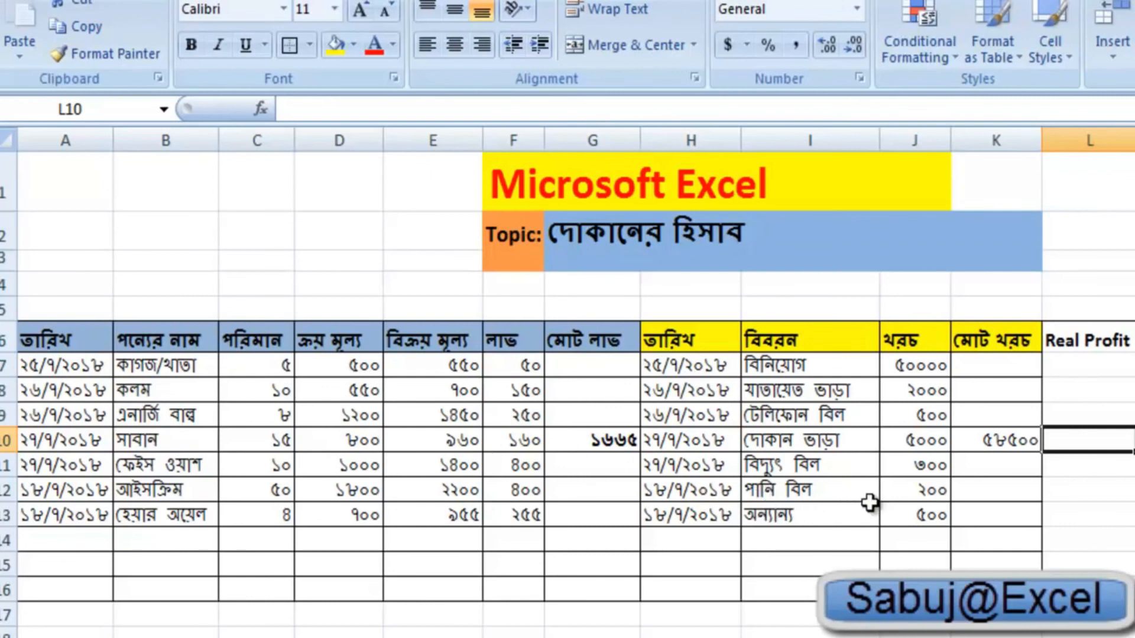
double_click(1086, 442)
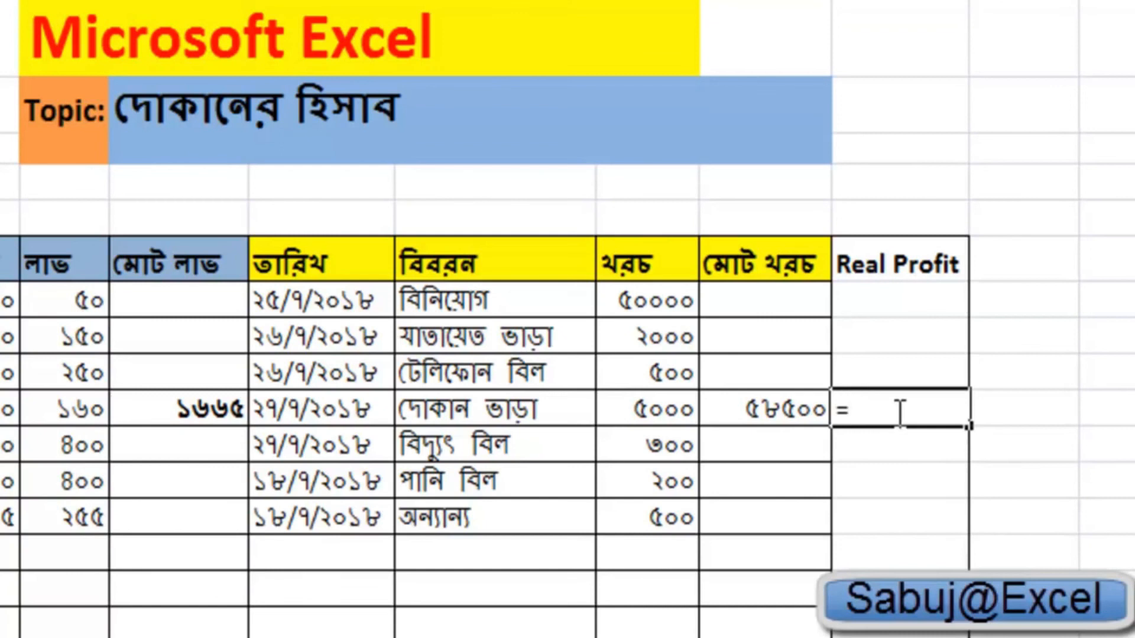
click(188, 413)
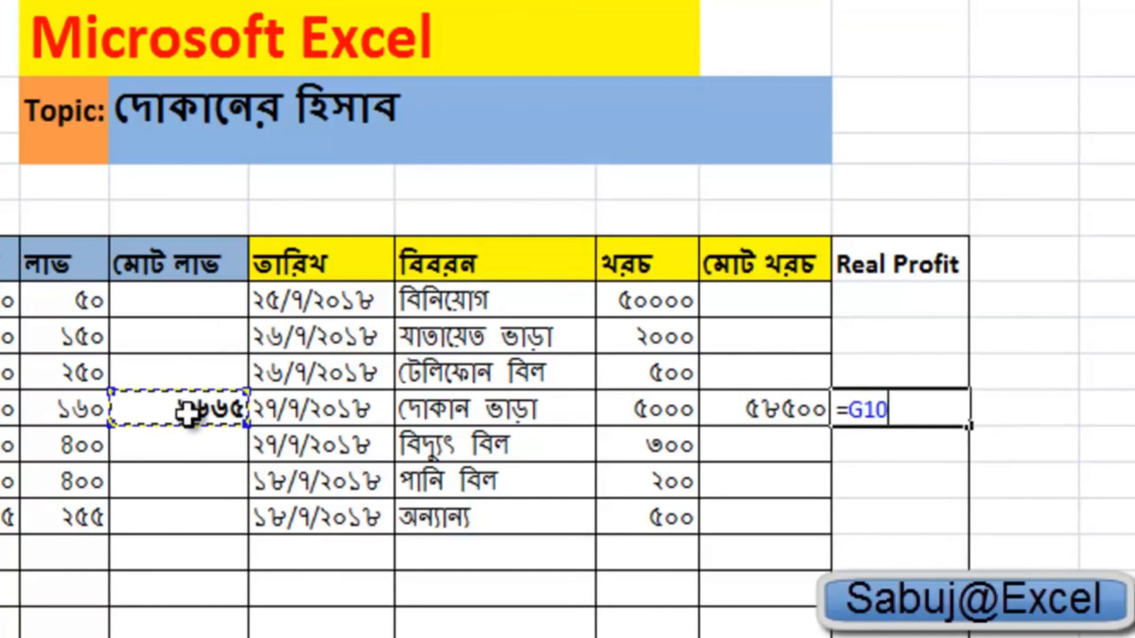
click(784, 420)
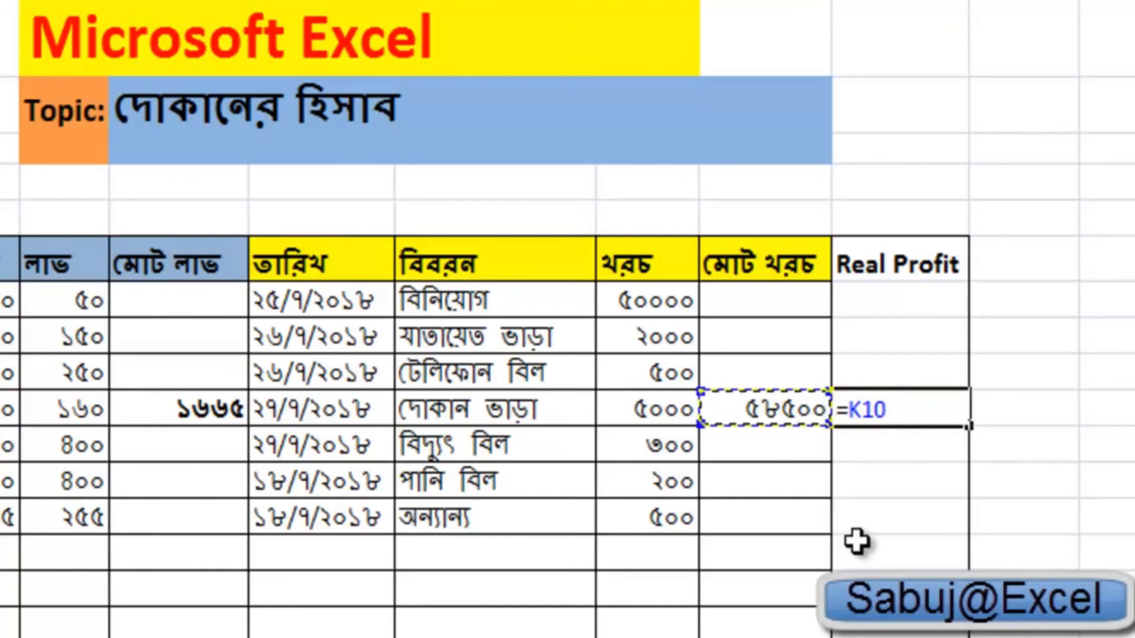
key(BackSpace)
key(BackSpace)
key(BackSpace)
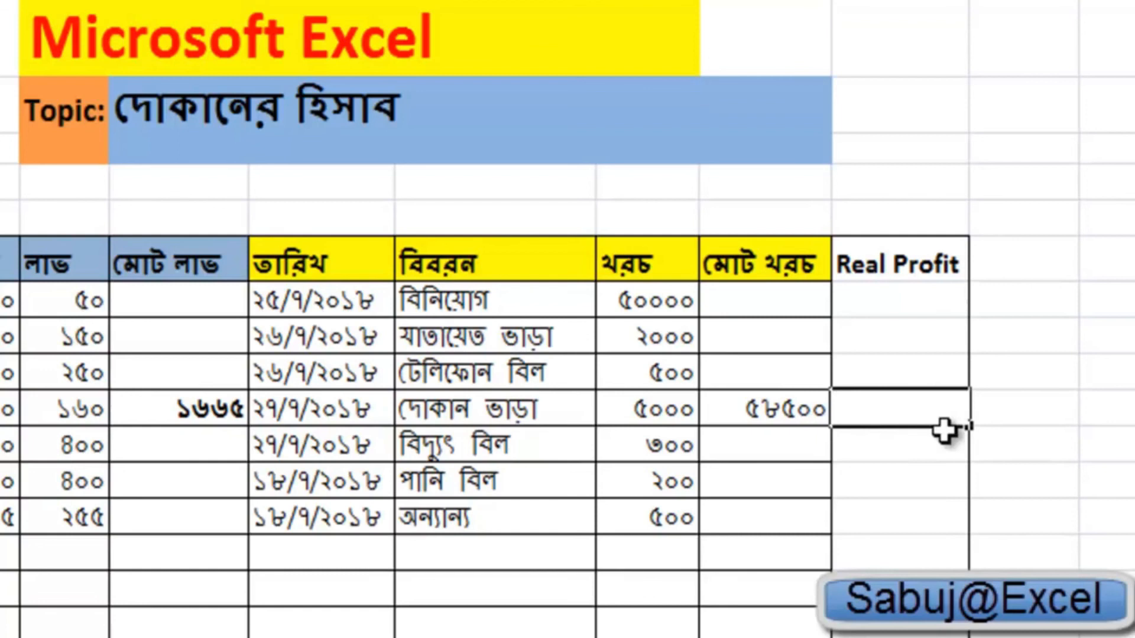
click(817, 539)
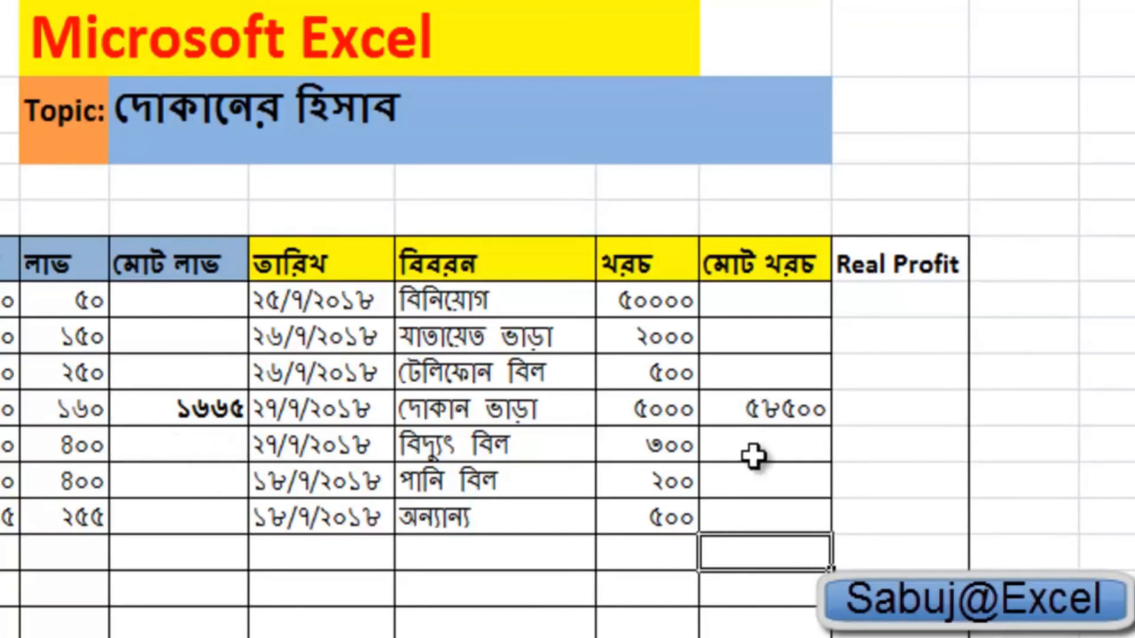
Step: Select cell L10 in the Real Profit column, on the দোকান ভাড়া row
click(891, 418)
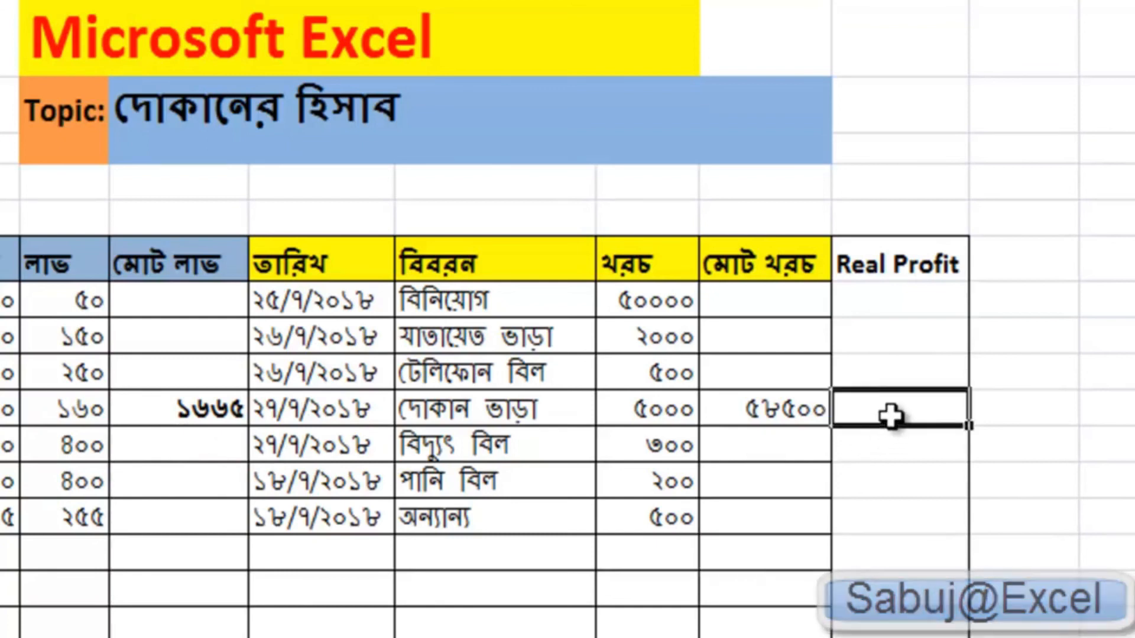